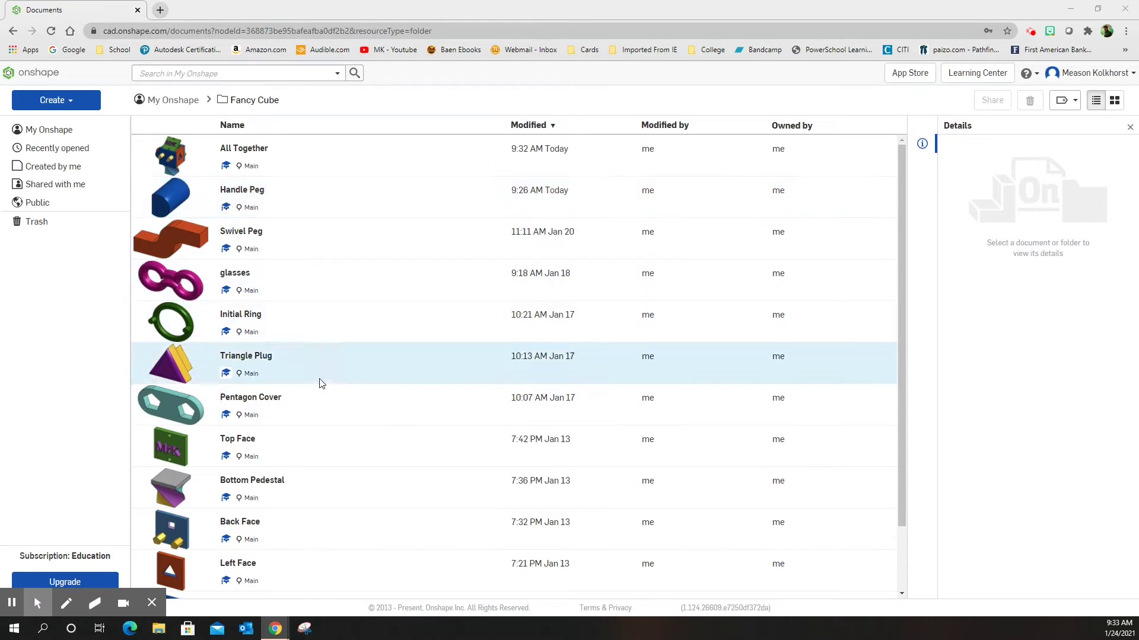
Open the All Together assembly and switch to an isometric view of the fancy cube.
{"action": "left_click", "coordinate": [260, 154]}
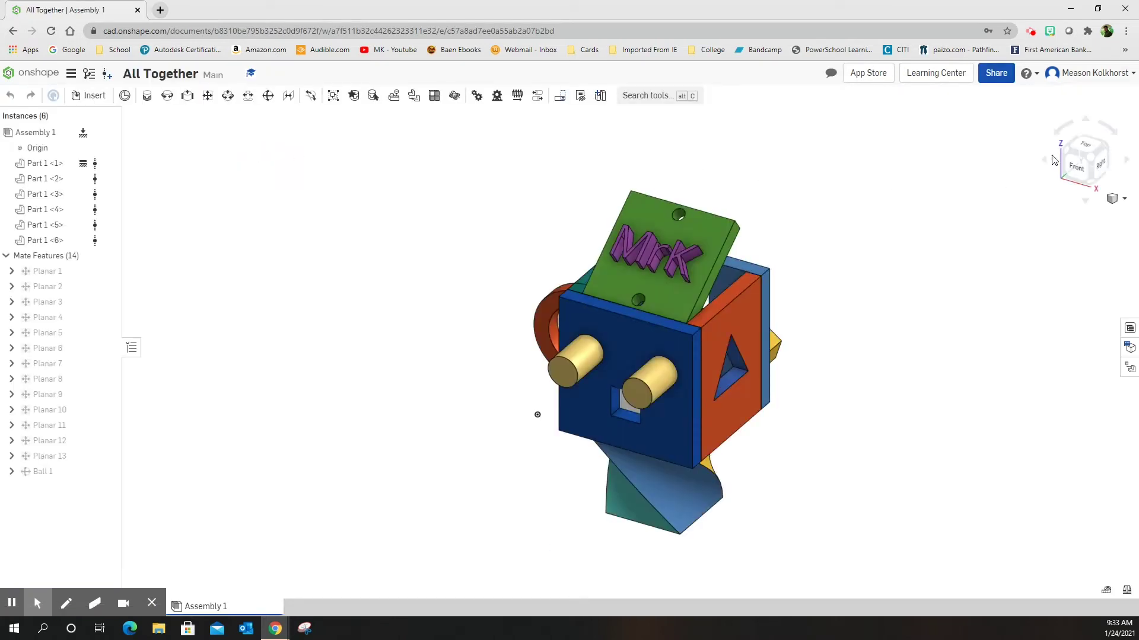
{"action": "left_click", "coordinate": [1069, 156]}
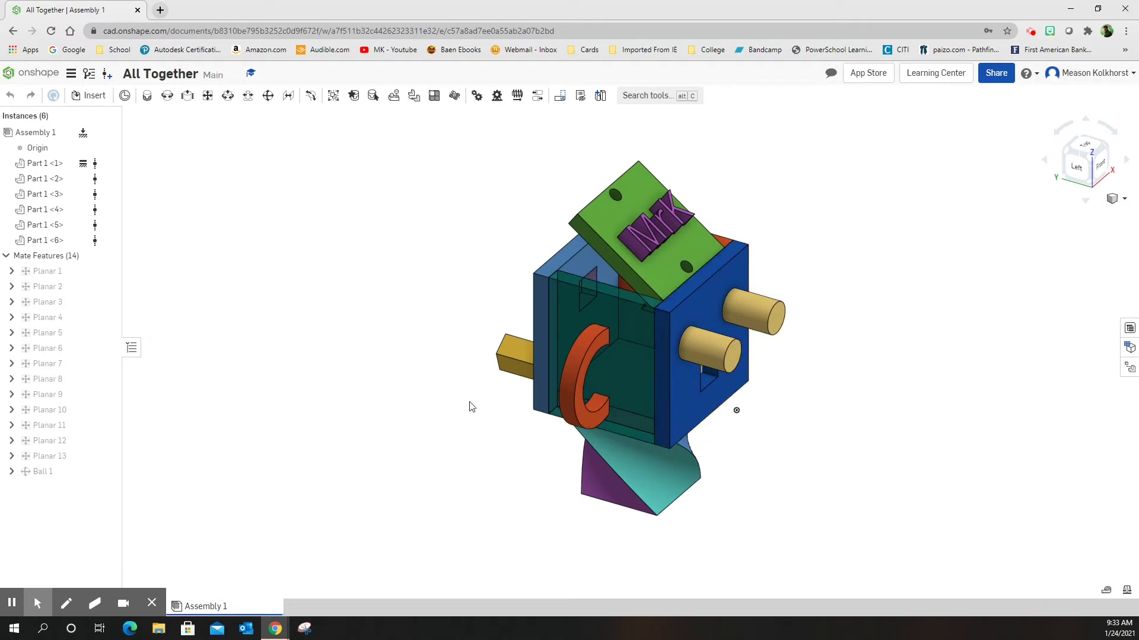
Insert Part Studio 1 from the Fancy Cube folder's Handle Peg document, placed beside the cube.
{"action": "left_click", "coordinate": [90, 96]}
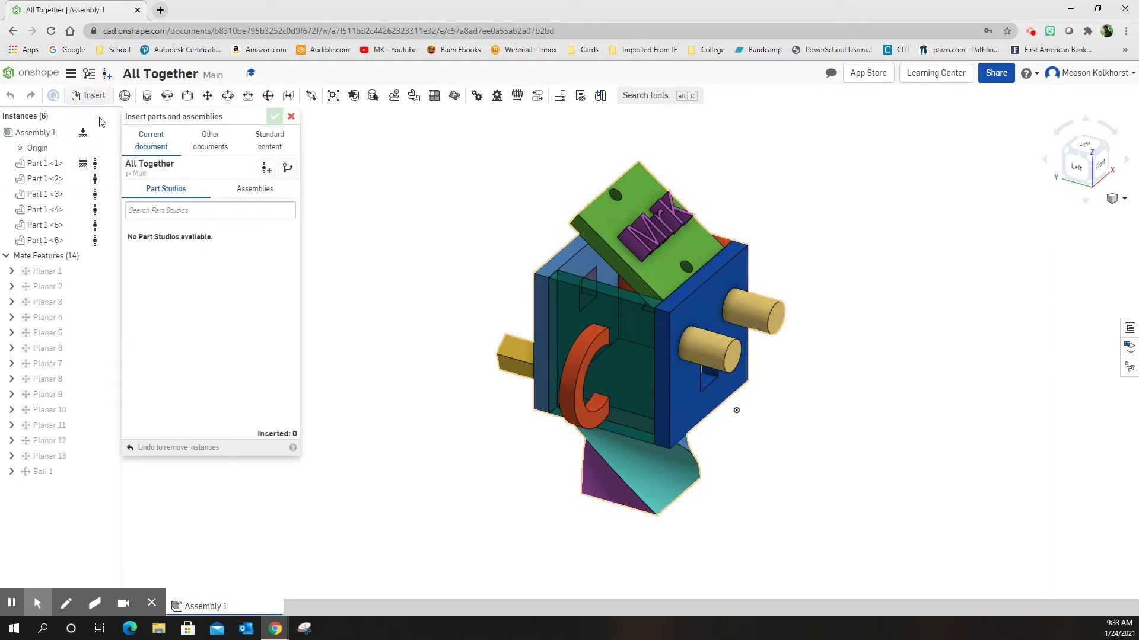
{"action": "left_click", "coordinate": [205, 146]}
{"action": "left_click", "coordinate": [183, 194]}
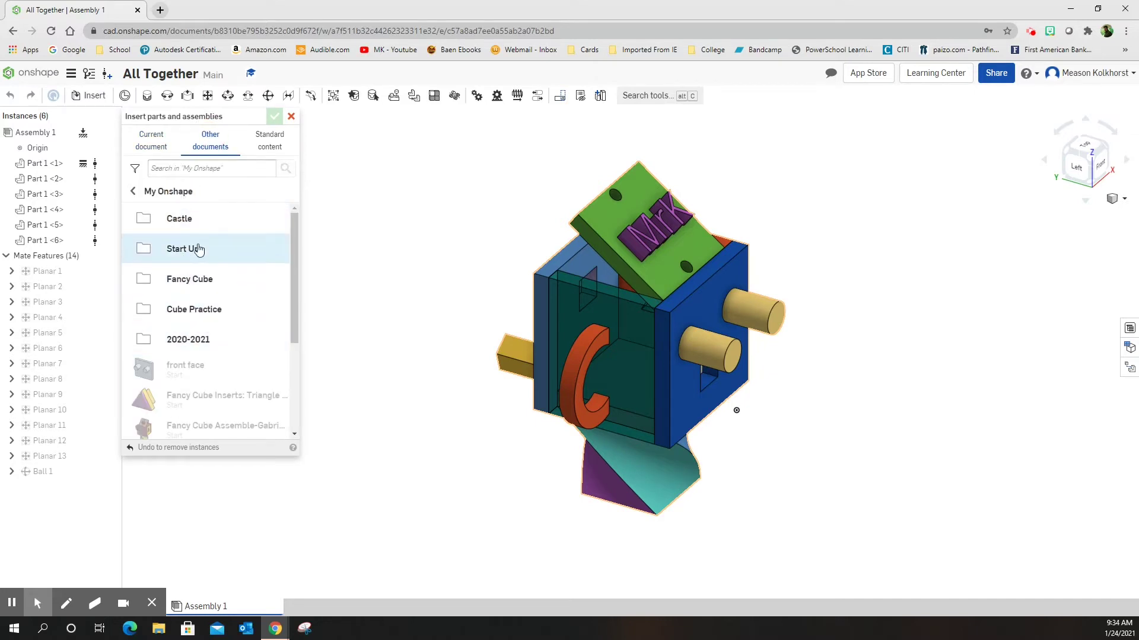
{"action": "left_click", "coordinate": [202, 279]}
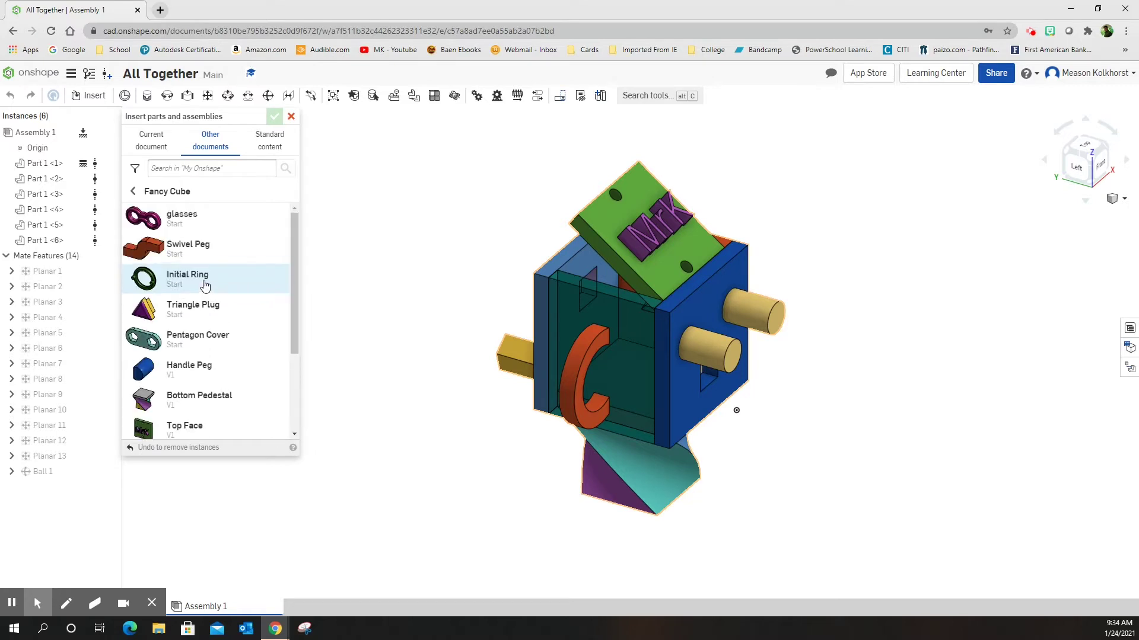
{"action": "left_click", "coordinate": [200, 371]}
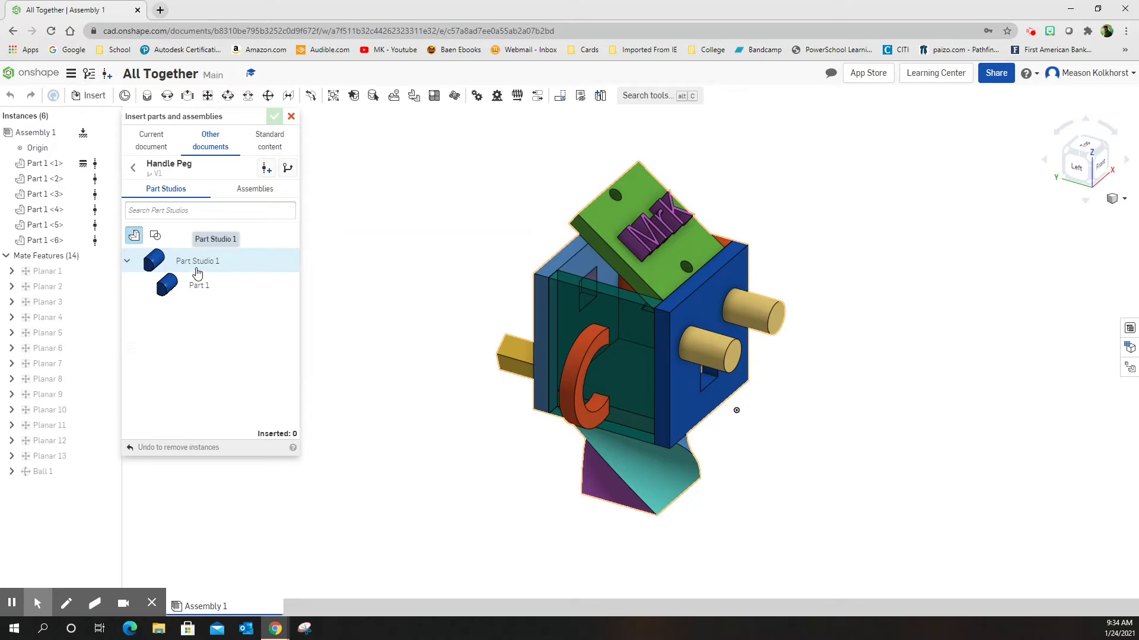
{"action": "left_click", "coordinate": [197, 271]}
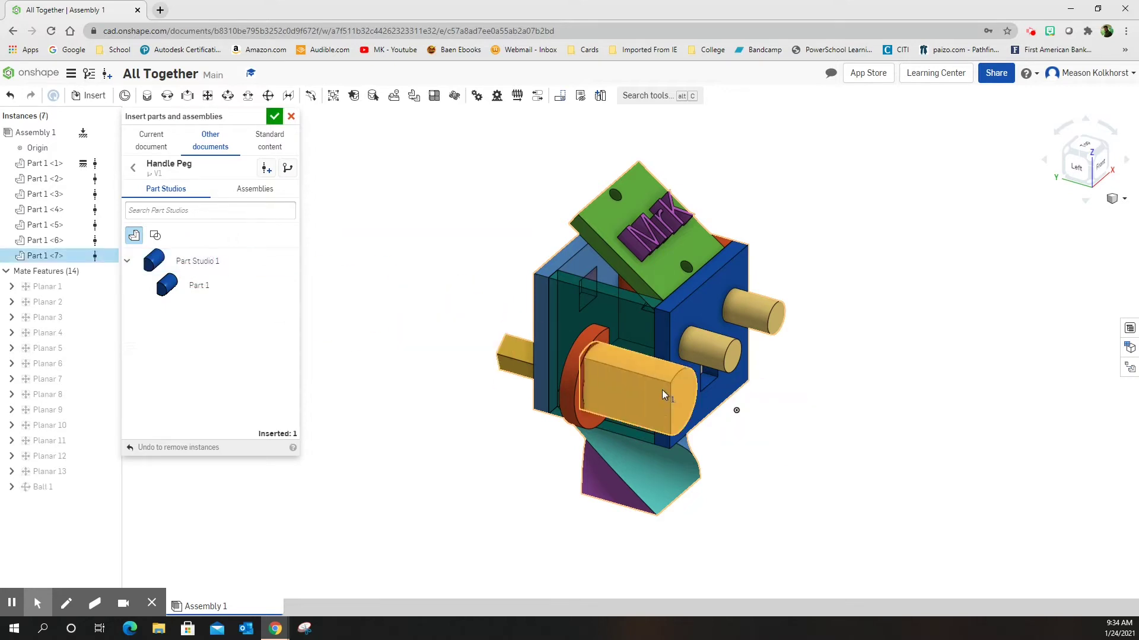
{"action": "left_click", "coordinate": [460, 458]}
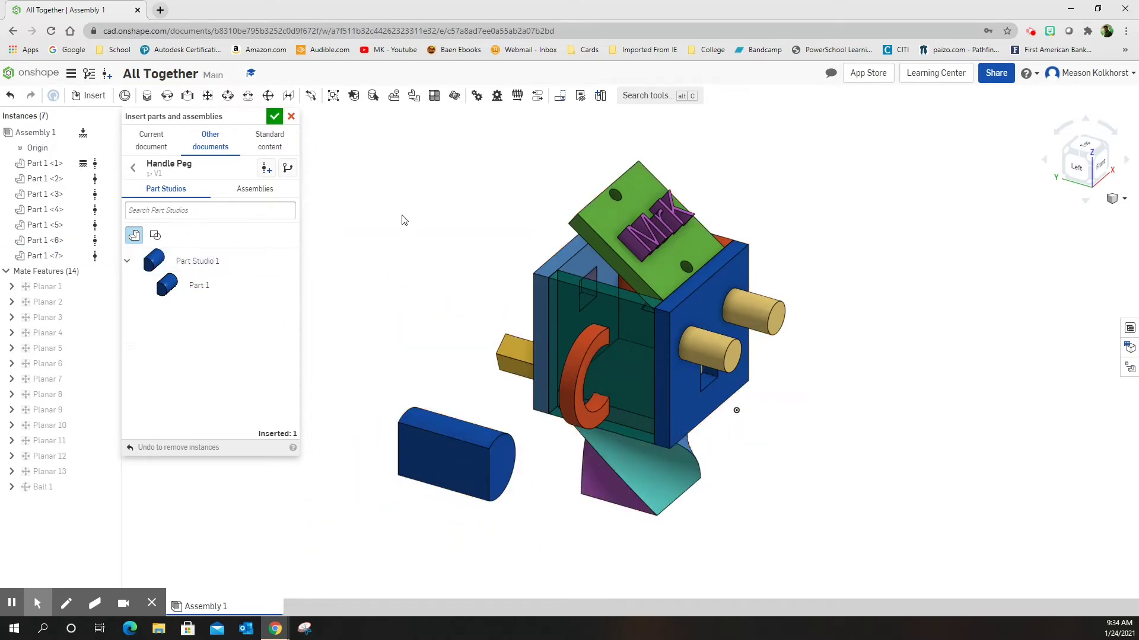
{"action": "left_click", "coordinate": [274, 117]}
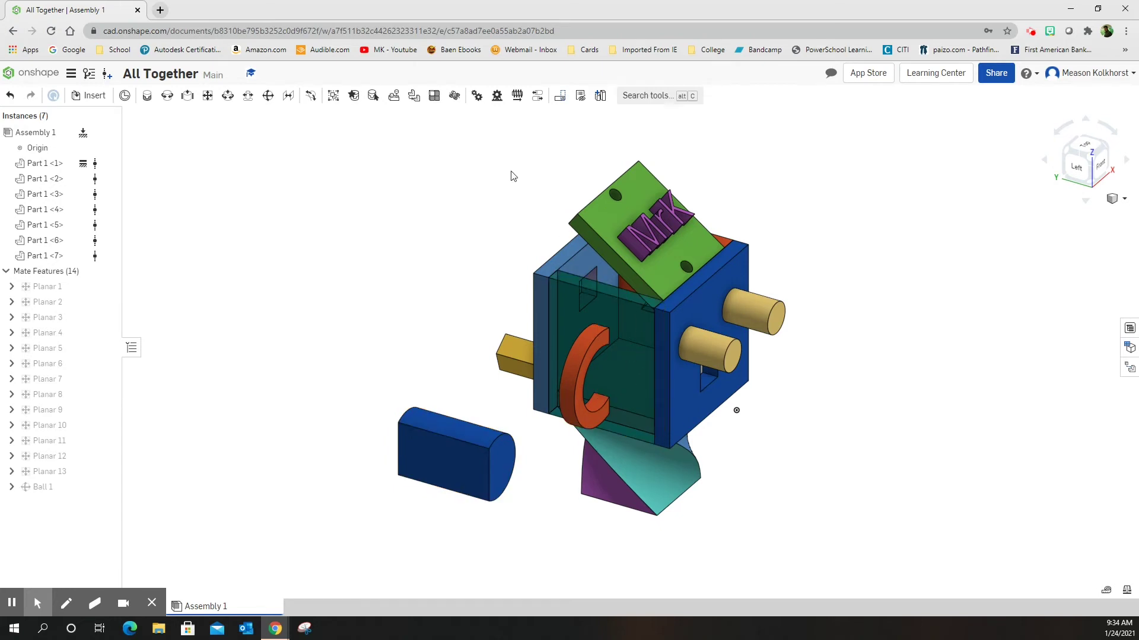
Add flipped planar mate Planar 14 between the peg's flat face and the C-handle plate, then test-slide the peg.
{"action": "left_click", "coordinate": [208, 96]}
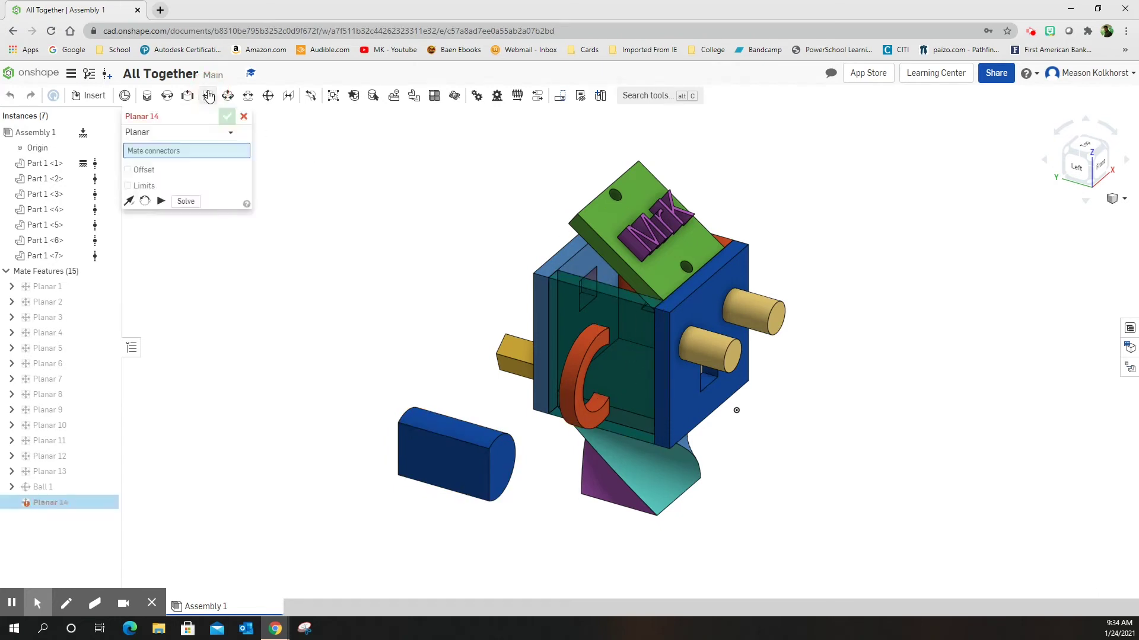
{"action": "left_click", "coordinate": [446, 464]}
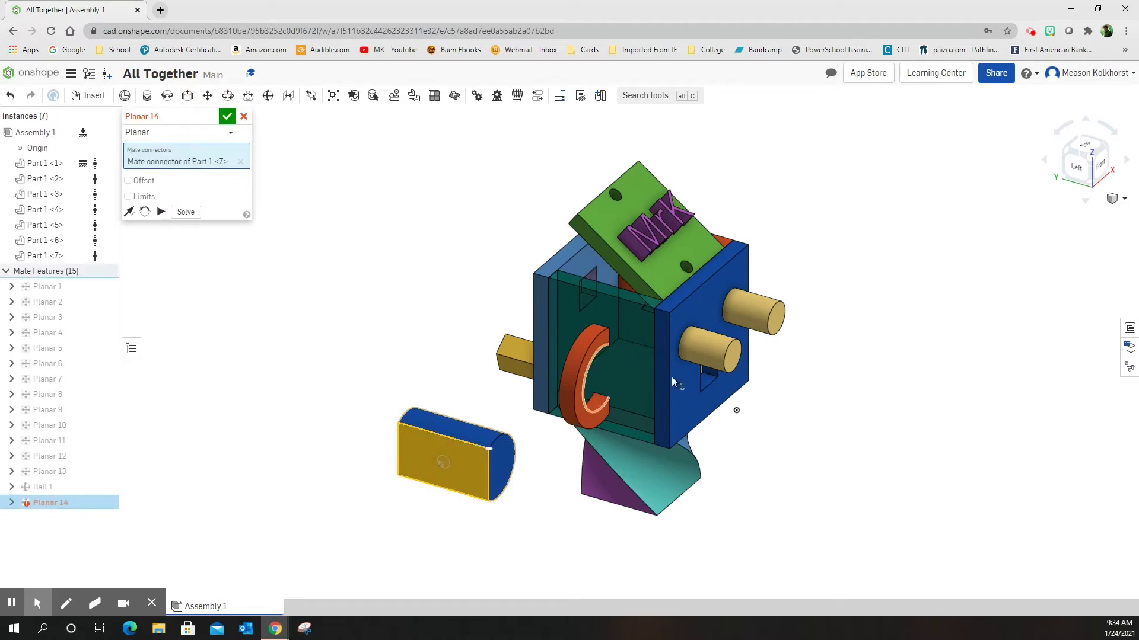
{"action": "left_click", "coordinate": [617, 370]}
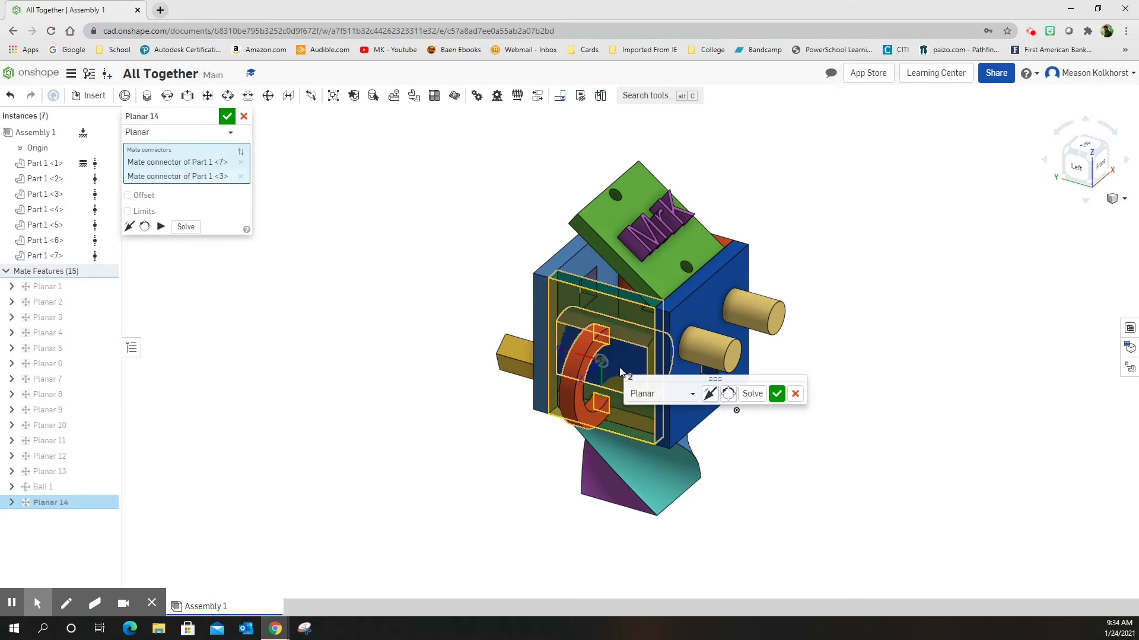
{"action": "left_click", "coordinate": [709, 395]}
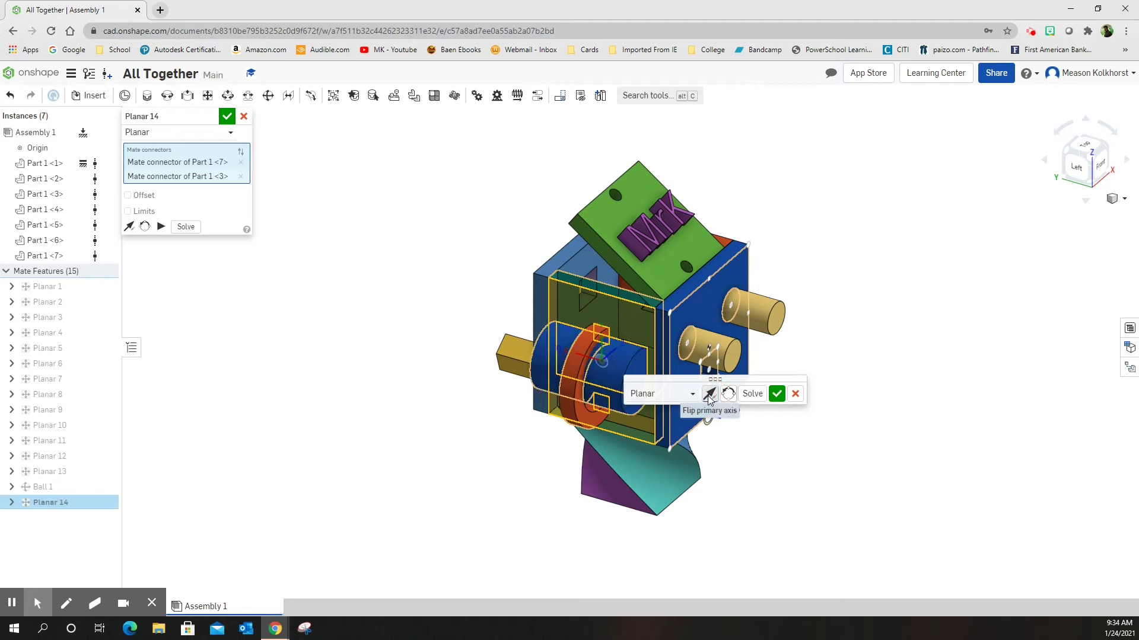
{"action": "left_click", "coordinate": [777, 393]}
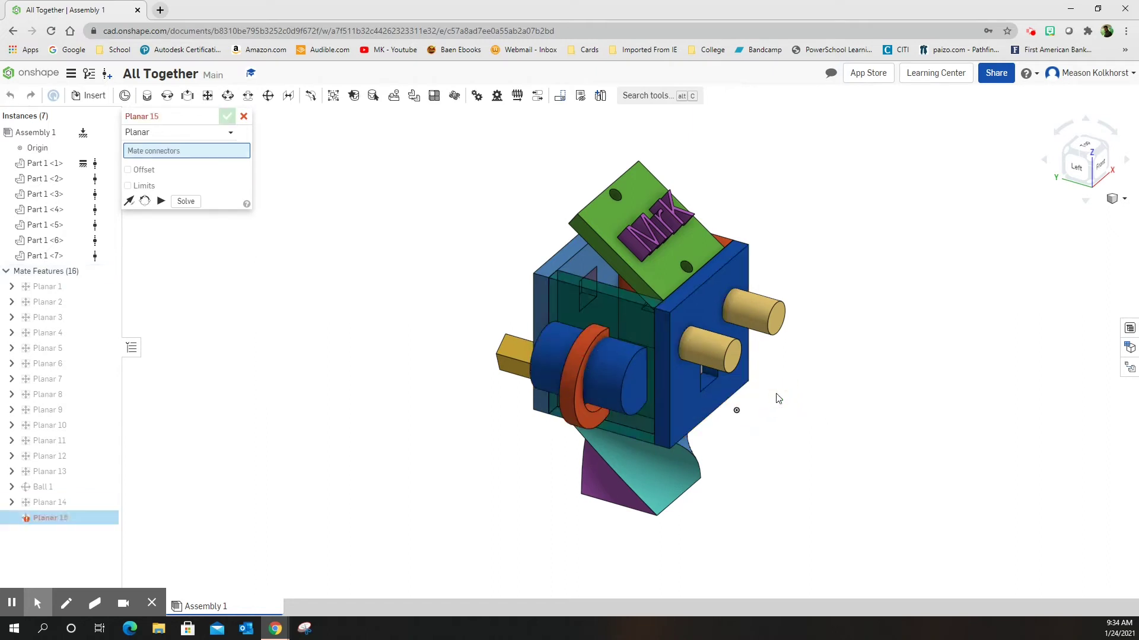
{"action": "left_click", "coordinate": [244, 117]}
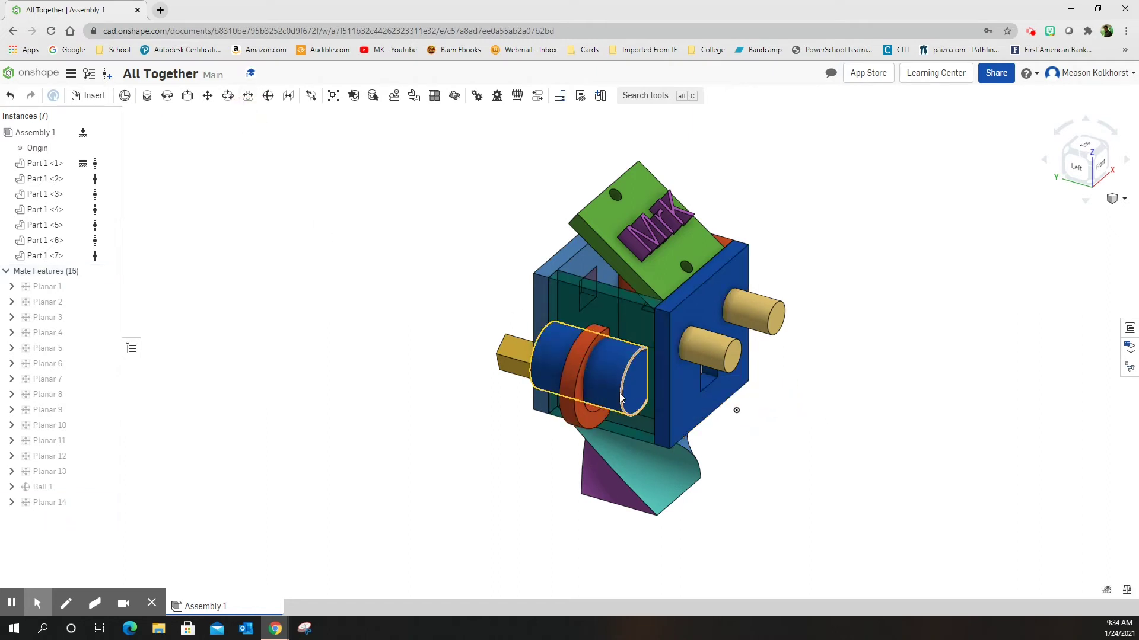
{"action": "left_click_drag", "start_coordinate": [639, 392], "coordinate": [779, 436]}
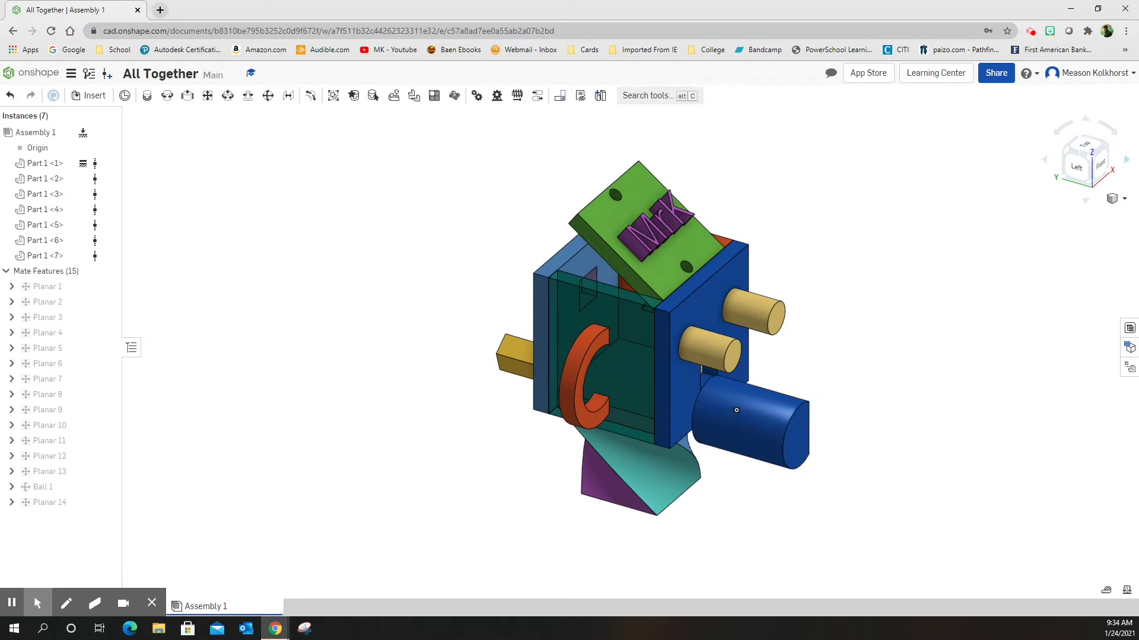
Slide the peg partly out of the ring's centre from the front view, then return to isometric.
{"action": "left_click", "coordinate": [1103, 168]}
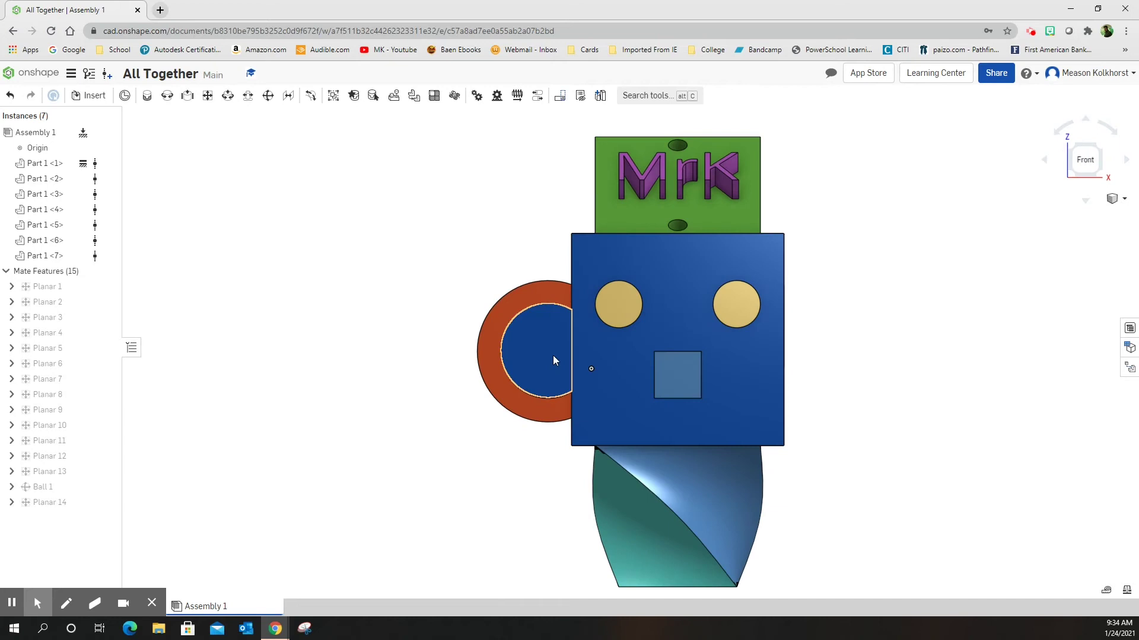
{"action": "left_click_drag", "start_coordinate": [551, 335], "coordinate": [556, 393]}
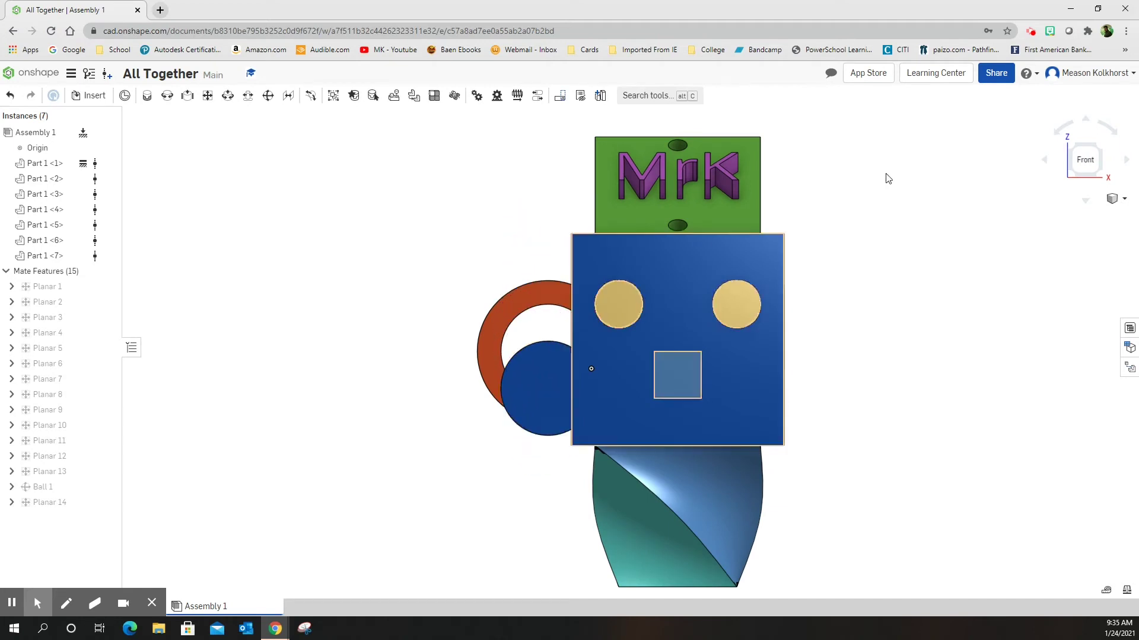
{"action": "left_click", "coordinate": [1072, 149]}
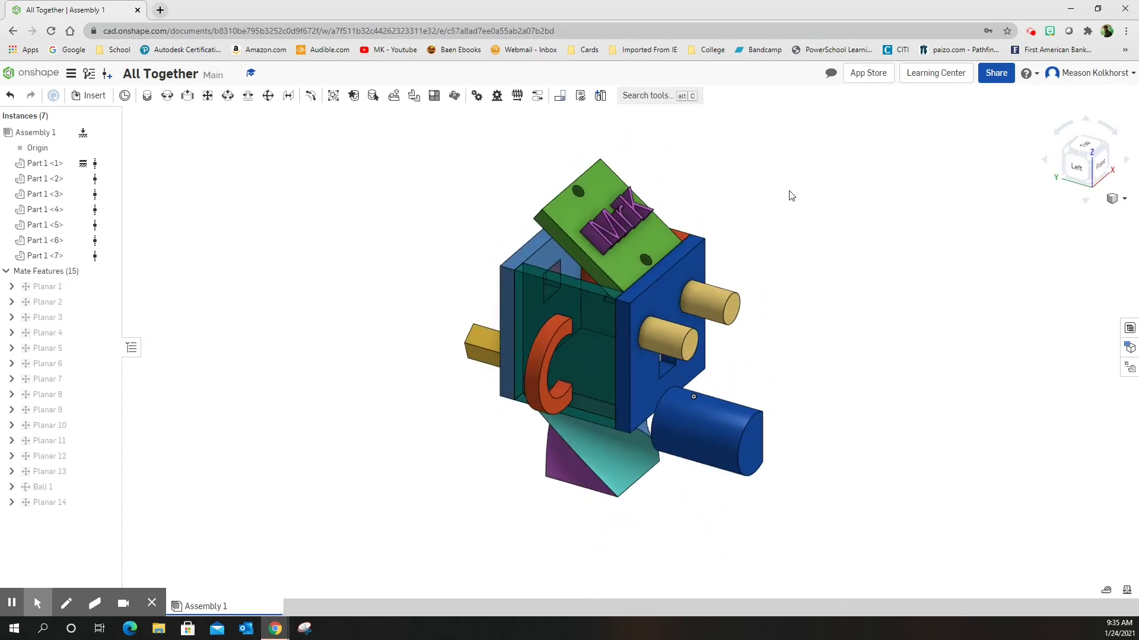
Add Cylindrical 1 between the peg's end connector and the C handle's centre connector, then slide the peg.
{"action": "left_click", "coordinate": [226, 97]}
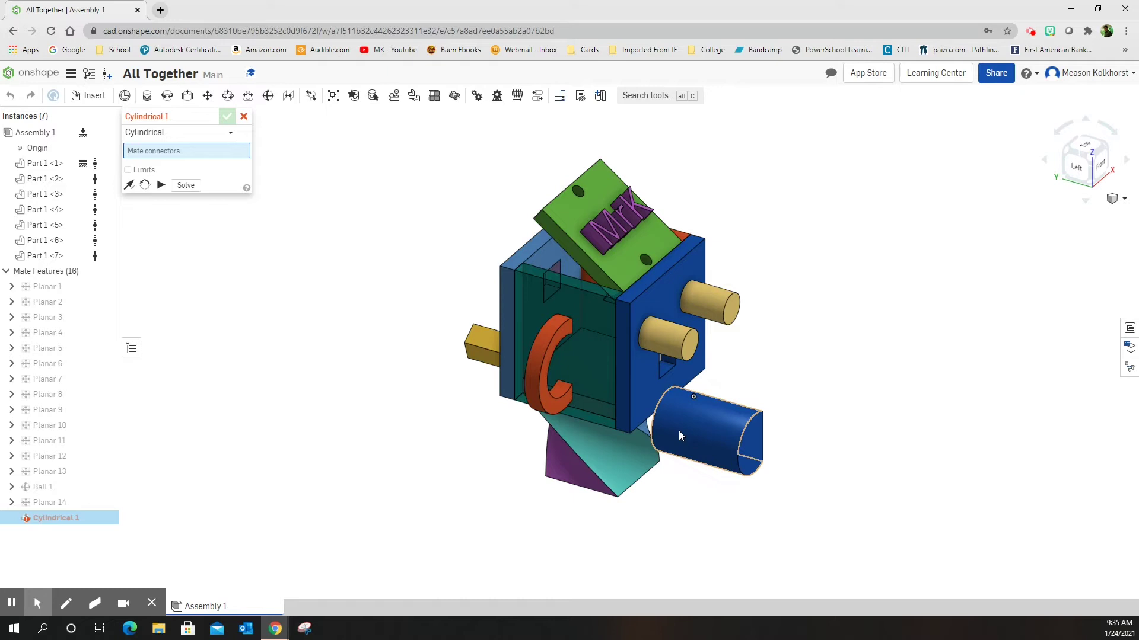
{"action": "scroll", "coordinate": [710, 437], "scroll_direction": "up", "scroll_amount": 3}
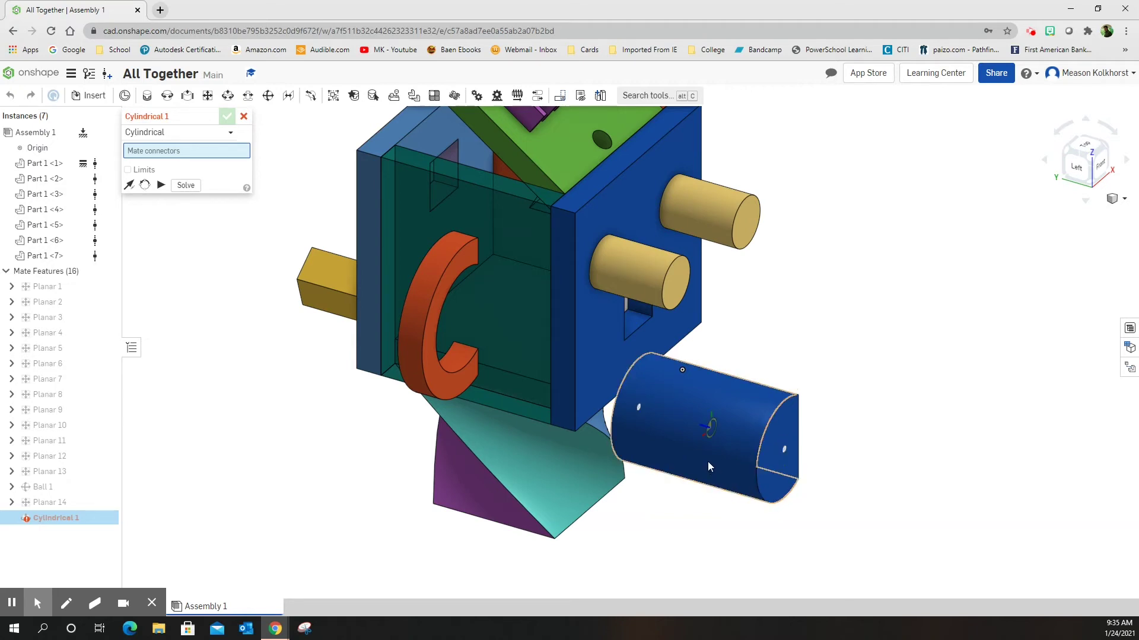
{"action": "key", "text": "Right"}
{"action": "key", "text": "Left"}
{"action": "key", "text": "Up"}
{"action": "key", "text": "Left"}
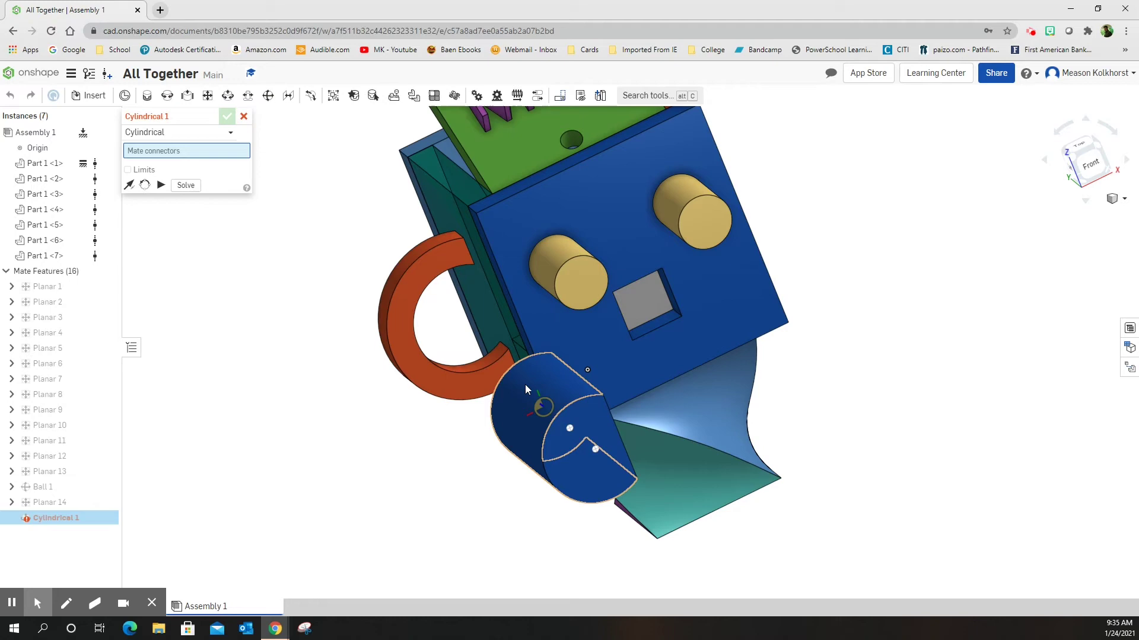
{"action": "left_click", "coordinate": [525, 384]}
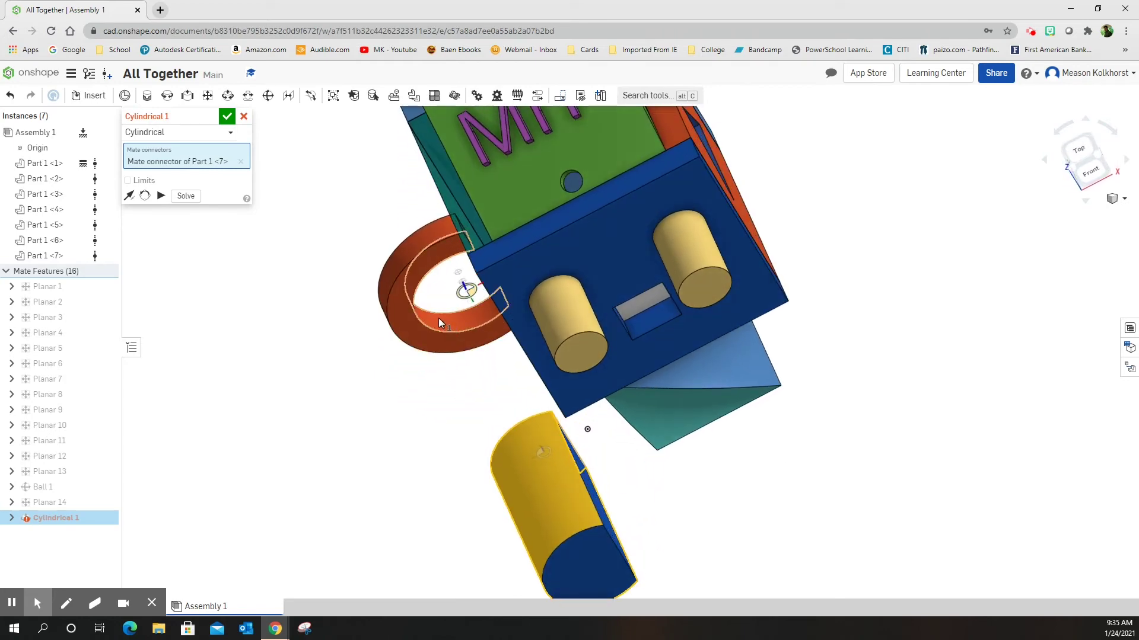
{"action": "left_click", "coordinate": [439, 318]}
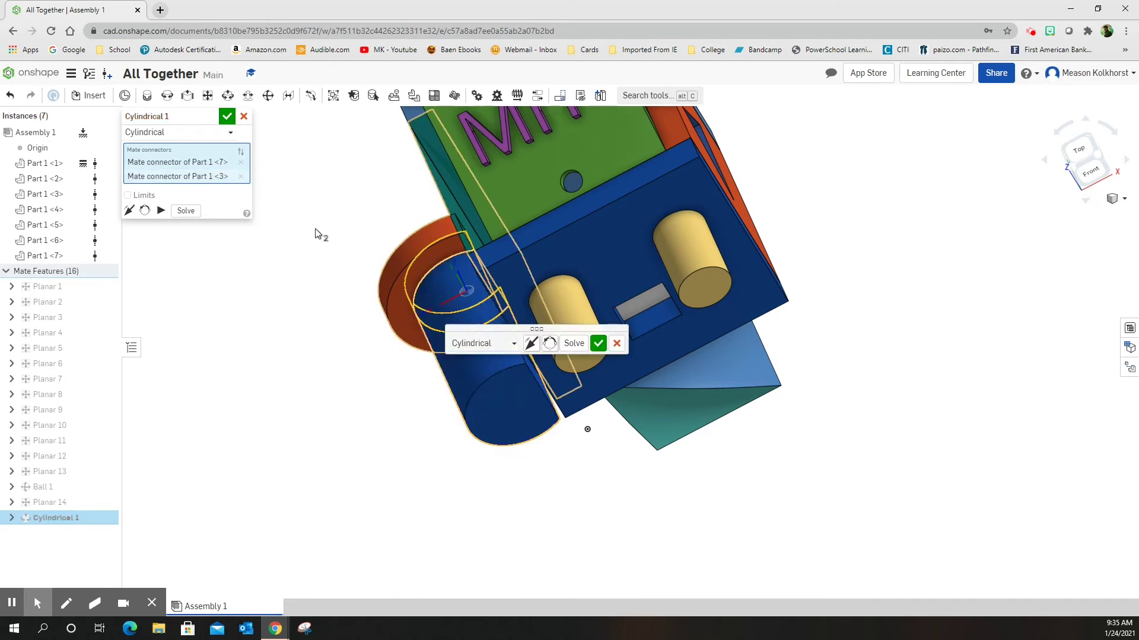
{"action": "left_click", "coordinate": [227, 118]}
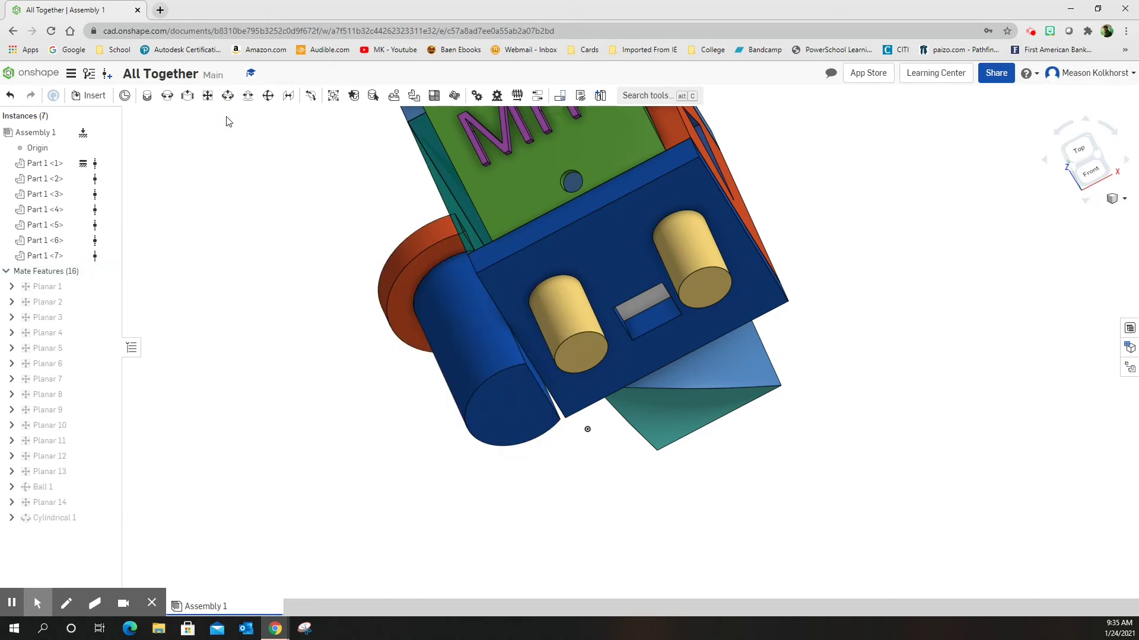
{"action": "left_click", "coordinate": [1076, 167]}
{"action": "left_click_drag", "start_coordinate": [643, 376], "coordinate": [585, 364]}
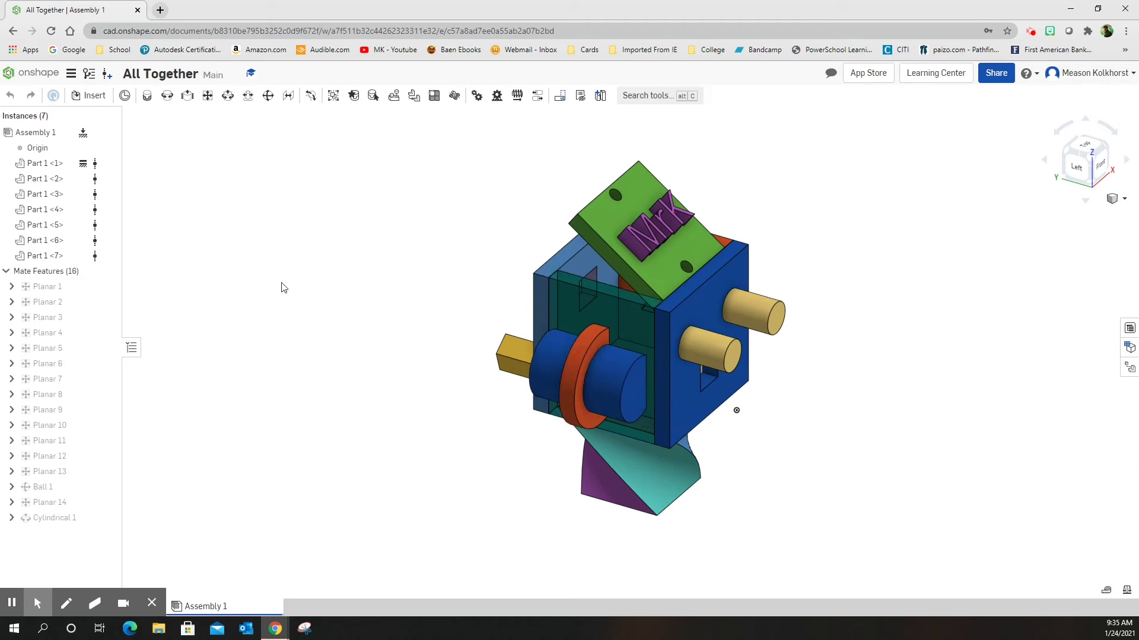
Start a planar mate from the peg's end-face connector to the blue plate's connector, with Offset enabled.
{"action": "left_click", "coordinate": [207, 96]}
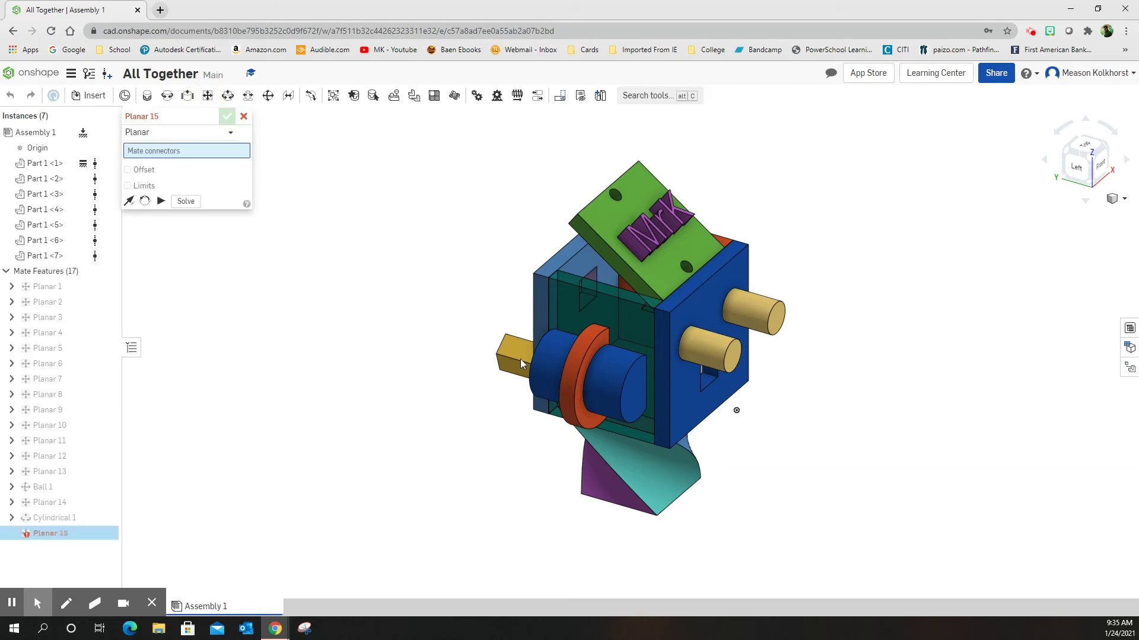
{"action": "scroll", "coordinate": [631, 406], "scroll_direction": "up", "scroll_amount": 3}
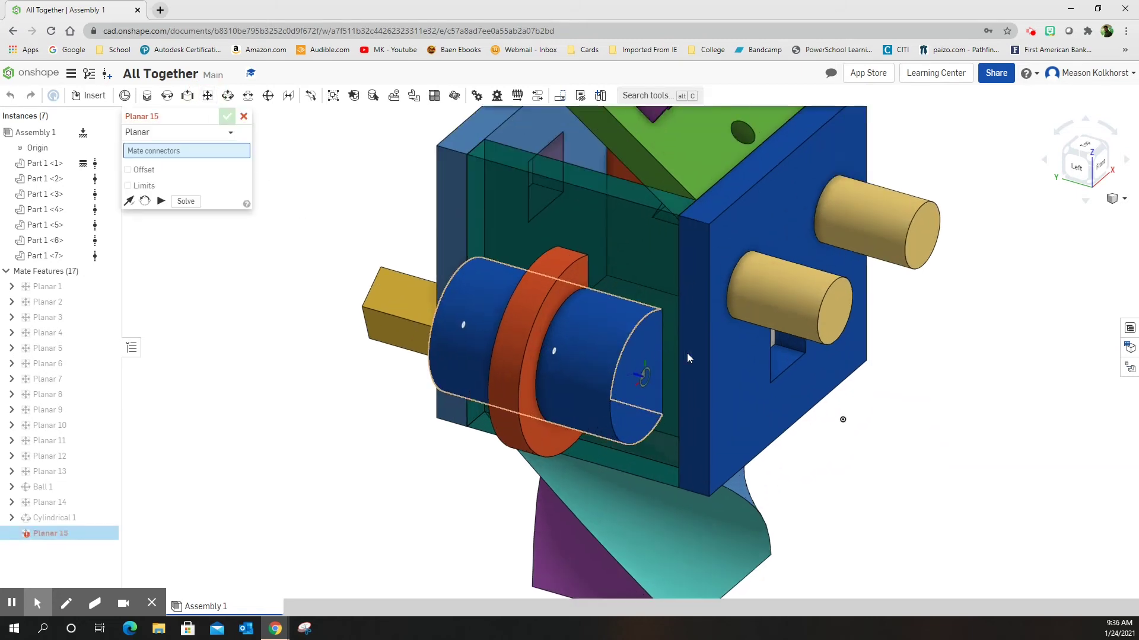
{"action": "left_click", "coordinate": [631, 381]}
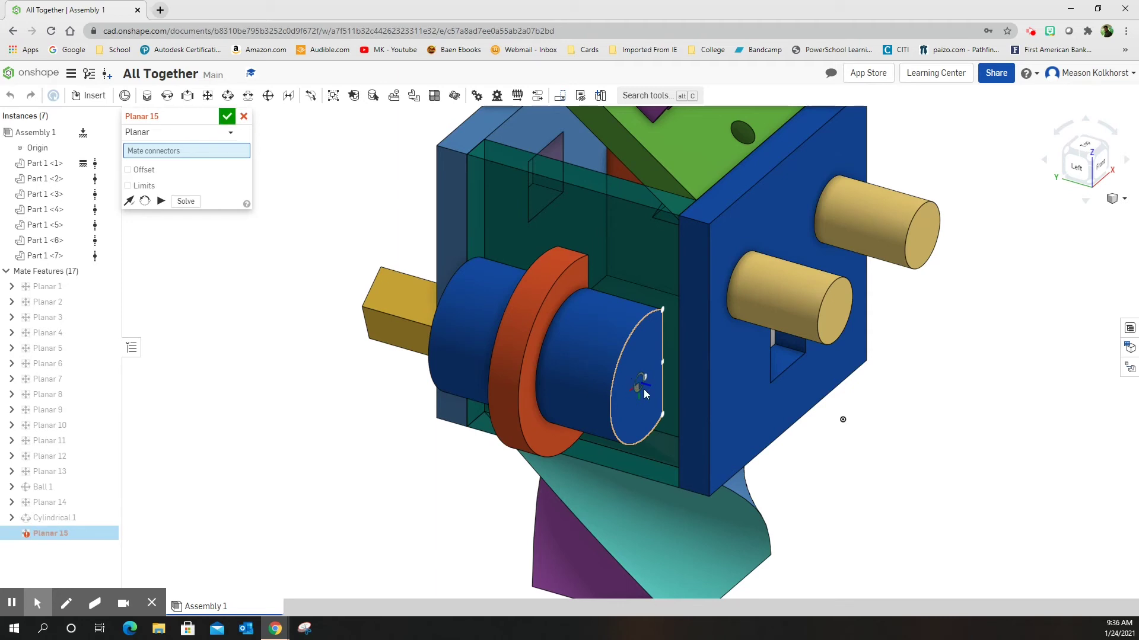
{"action": "left_click", "coordinate": [728, 364]}
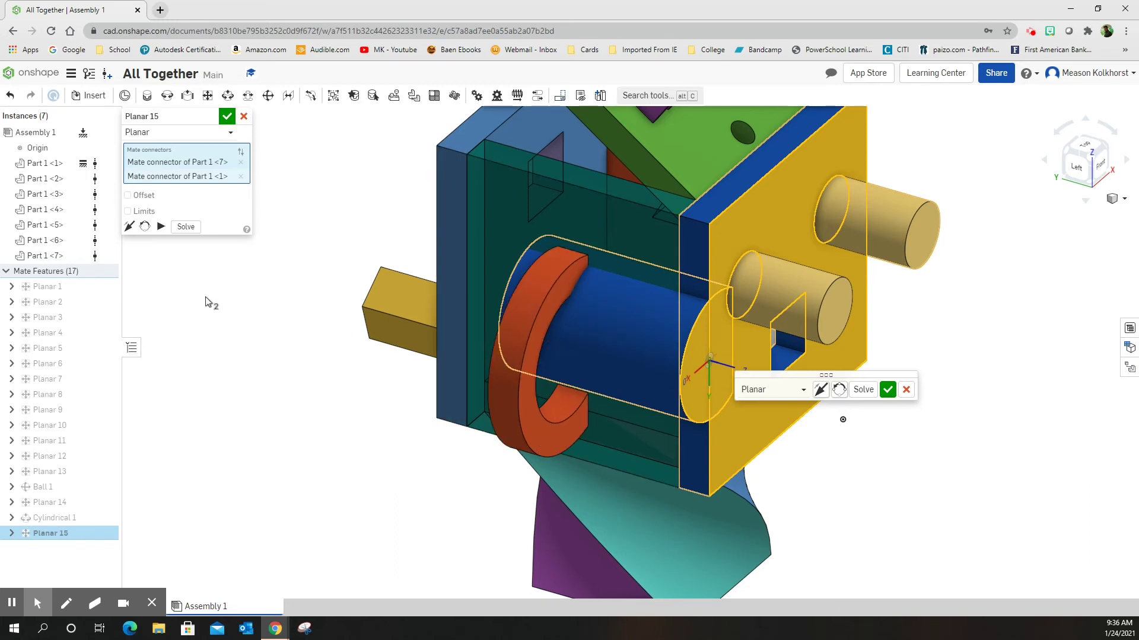
{"action": "left_click", "coordinate": [127, 196]}
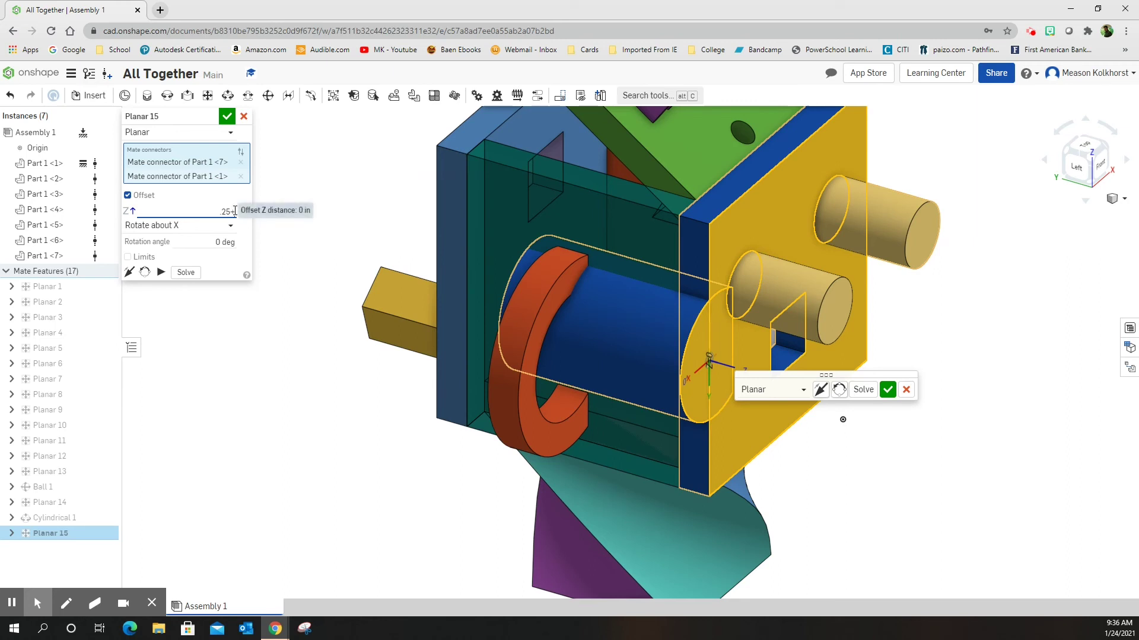
Set the Z offset to -(.25+.125) in, verify from the Left view, and confirm Planar 15.
{"action": "type", "text": ".125"}
{"action": "key", "text": "Return"}
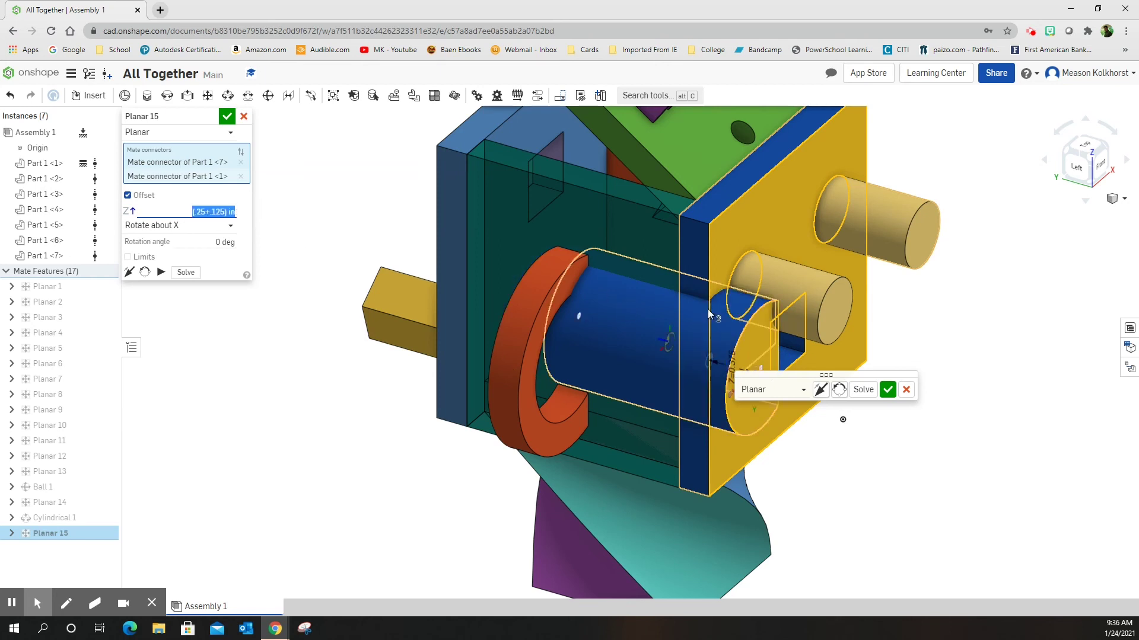
{"action": "left_click", "coordinate": [1077, 169]}
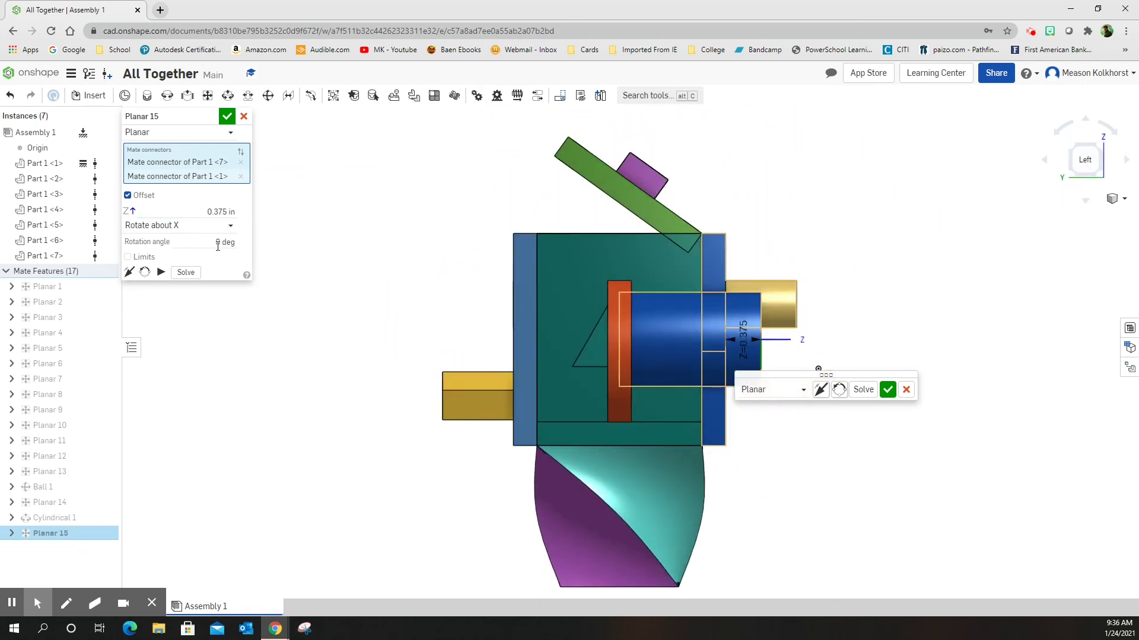
{"action": "left_click", "coordinate": [201, 211]}
{"action": "left_click", "coordinate": [186, 209]}
{"action": "left_click", "coordinate": [186, 208]}
{"action": "type", "text": "-("}
{"action": "key", "text": "Return"}
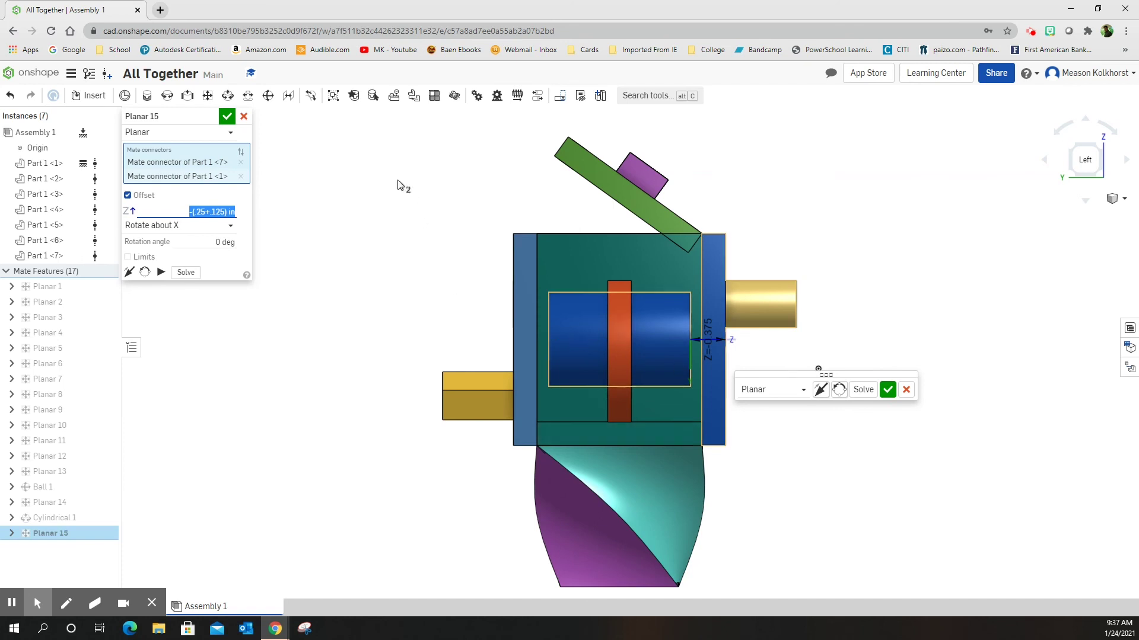
{"action": "left_click", "coordinate": [227, 117]}
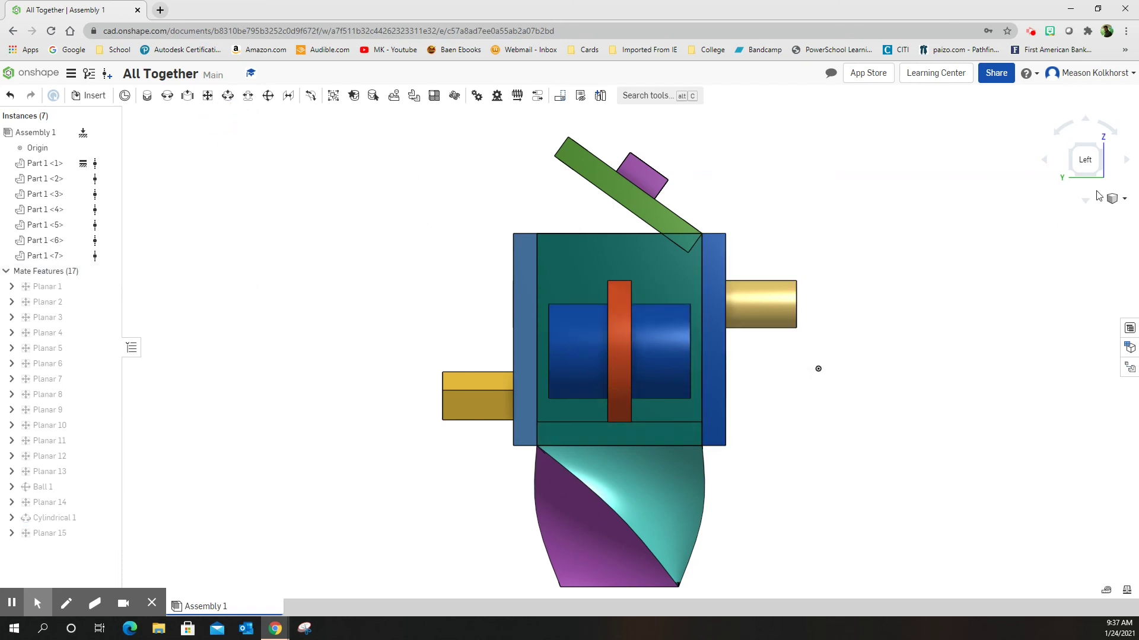
{"action": "left_click", "coordinate": [1100, 152]}
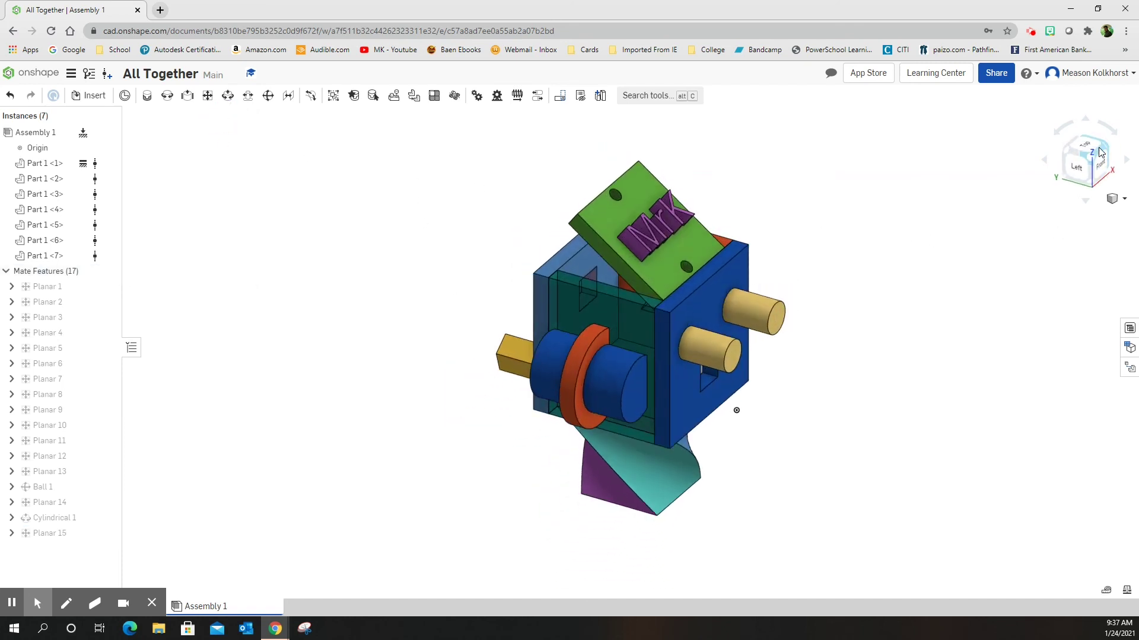